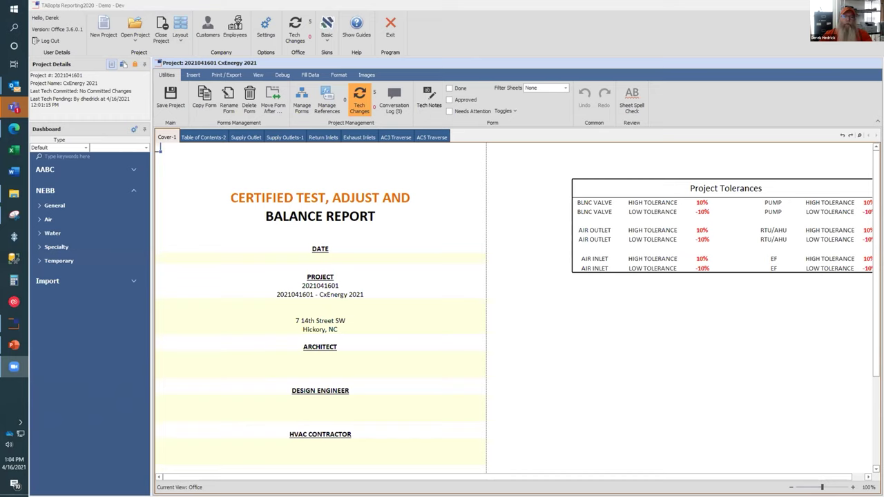
Leave the Cover-1 page for the Supply Outlet form.
click(238, 139)
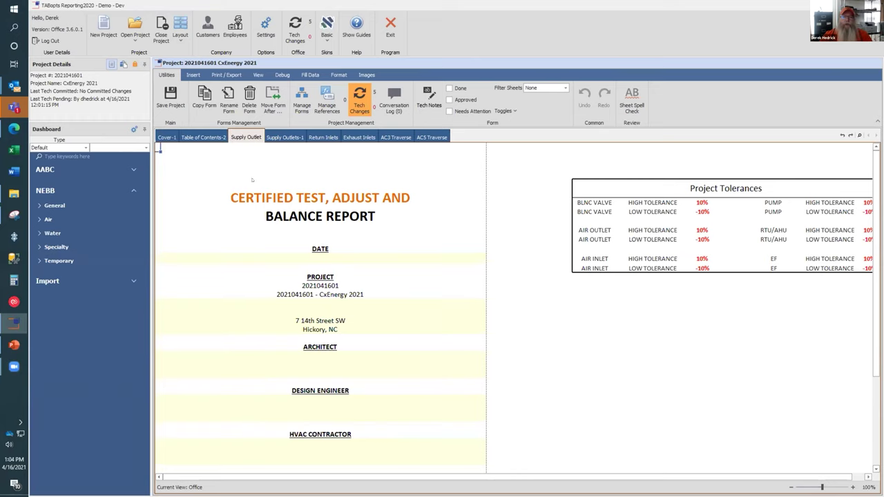
Review the Supply Outlet form, checking cells in rows S2, S4 and S5.
scroll(238, 295, down, 5)
scroll(239, 296, up, 5)
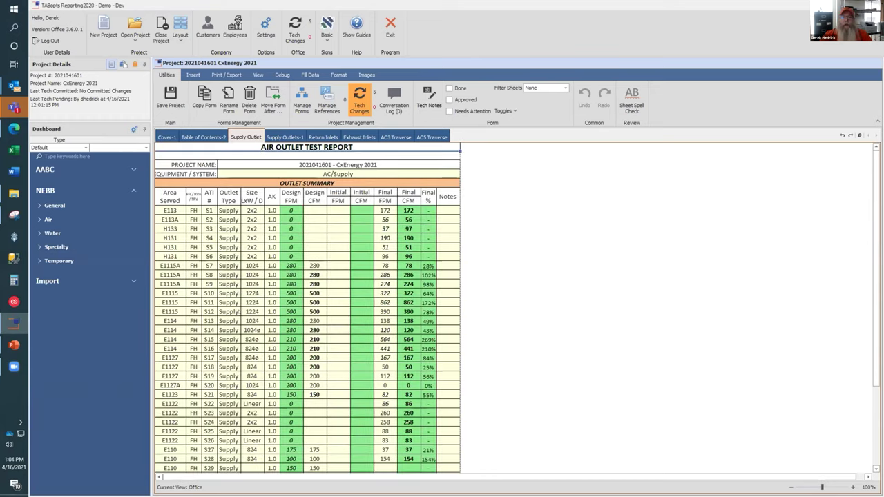
scroll(239, 313, down, 3)
scroll(239, 312, up, 5)
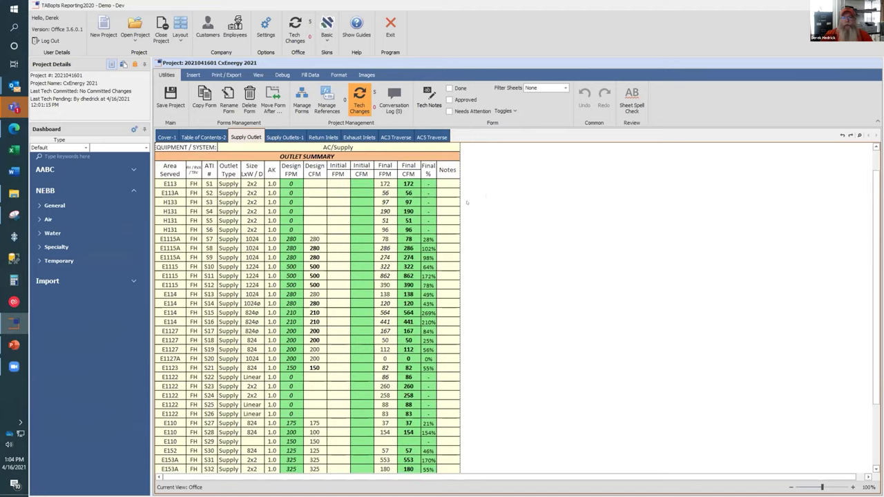
click(452, 211)
click(187, 218)
click(222, 194)
scroll(223, 284, down, 5)
scroll(223, 284, up, 5)
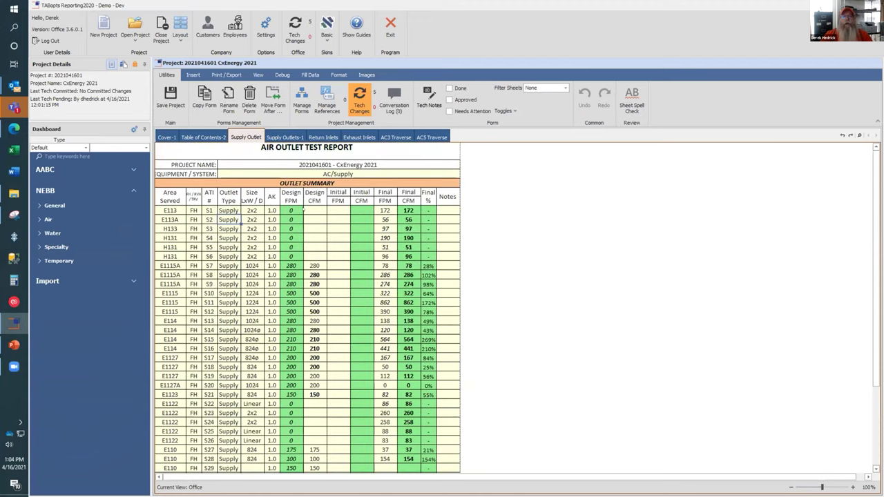
Flip between Supply Outlet, Supply Outlets-1, Return Inlets, Exhaust Inlets and AC3 Traverse forms.
click(282, 138)
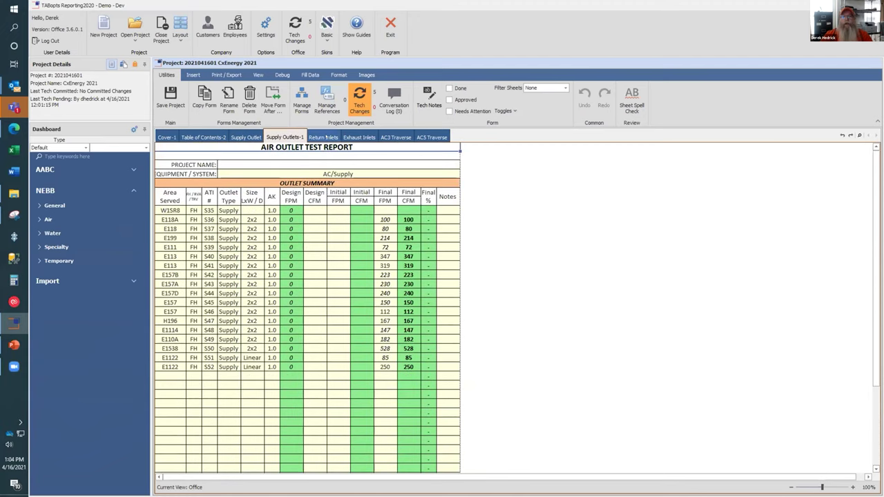
click(326, 137)
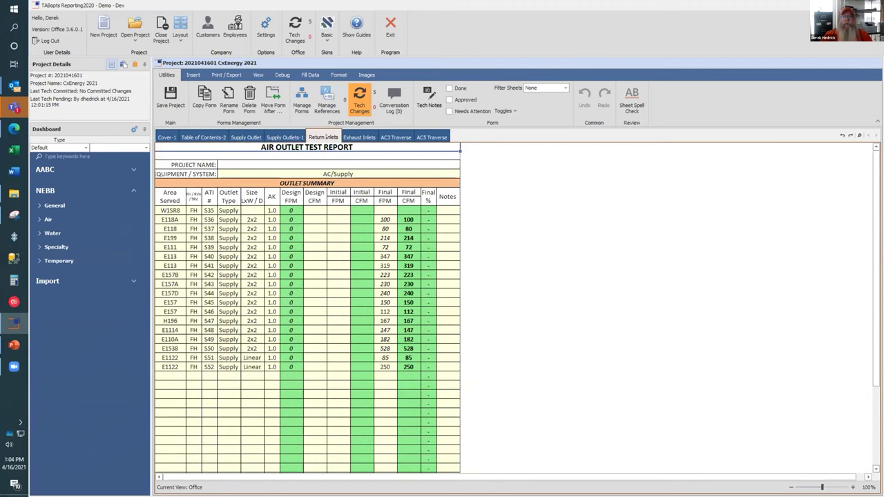
click(359, 137)
click(384, 137)
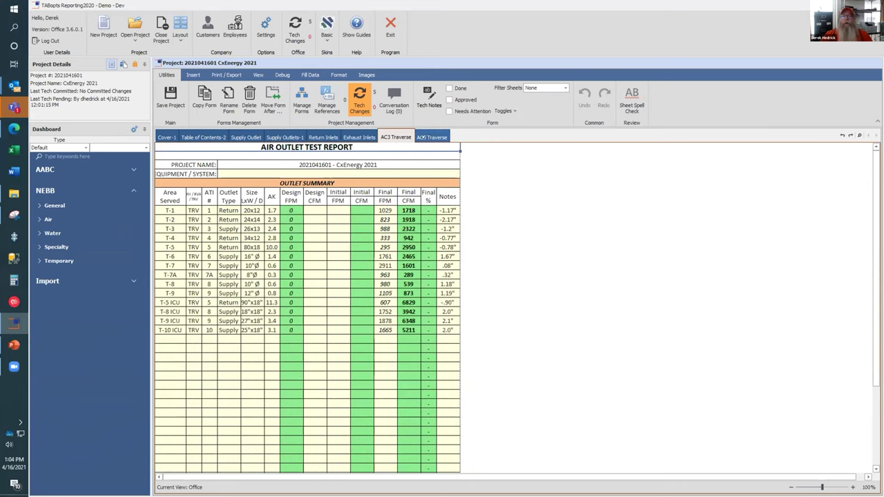
click(359, 137)
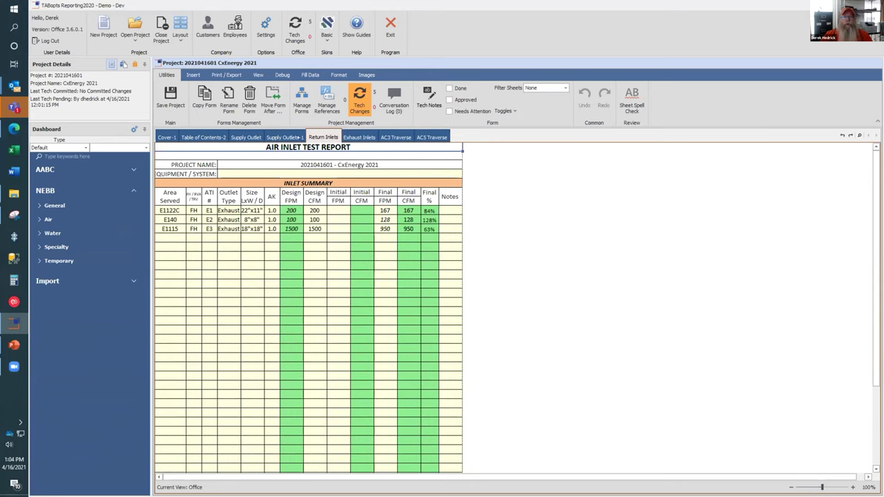
click(323, 137)
click(283, 137)
click(246, 137)
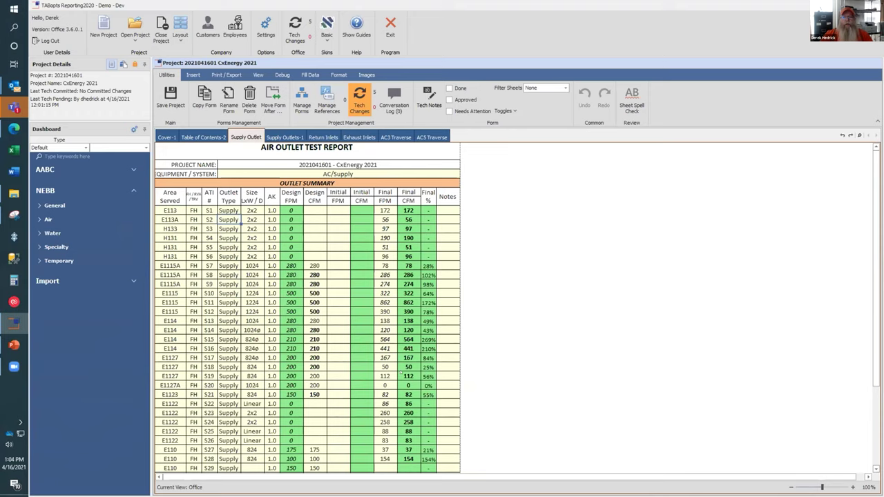
click(283, 138)
click(246, 138)
click(283, 138)
key(ctrl+Page_Down)
key(ctrl+Page_Down)
key(ctrl+Page_Down)
key(ctrl+Page_Down)
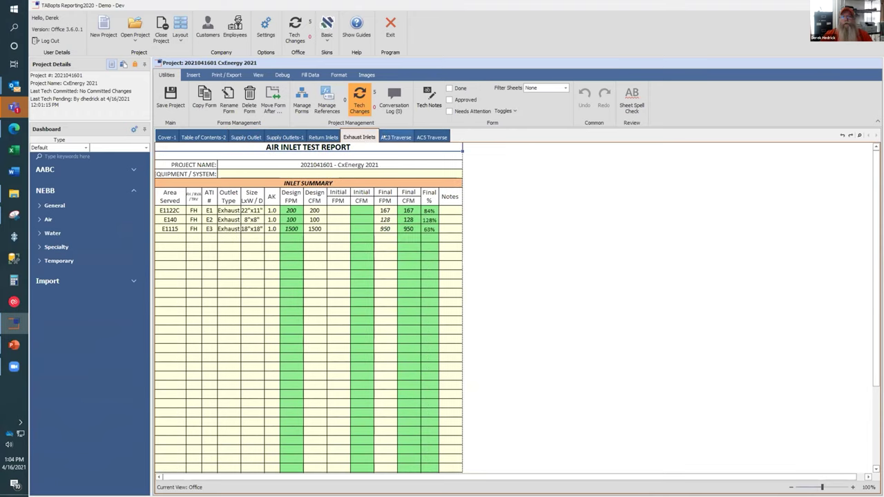
Step through every form up to AC5 Traverse, ending on Supply Outlets-1.
click(246, 137)
click(283, 137)
click(252, 137)
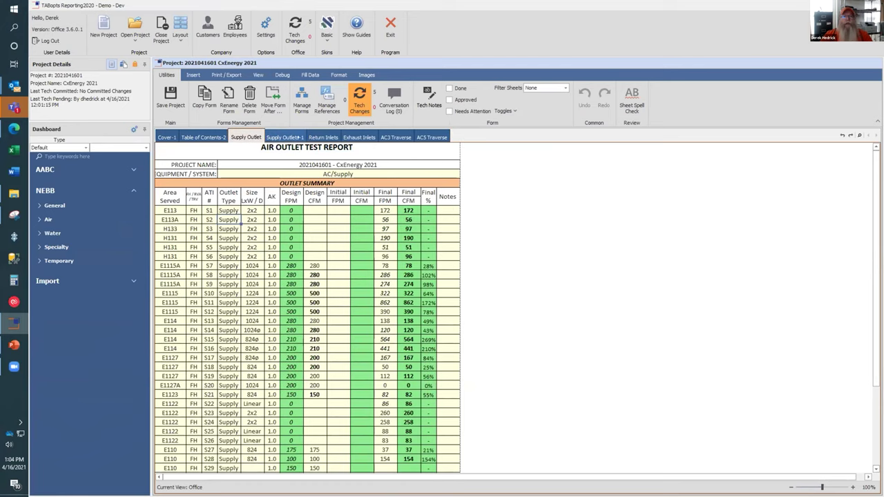
click(323, 137)
click(359, 138)
click(395, 138)
click(431, 137)
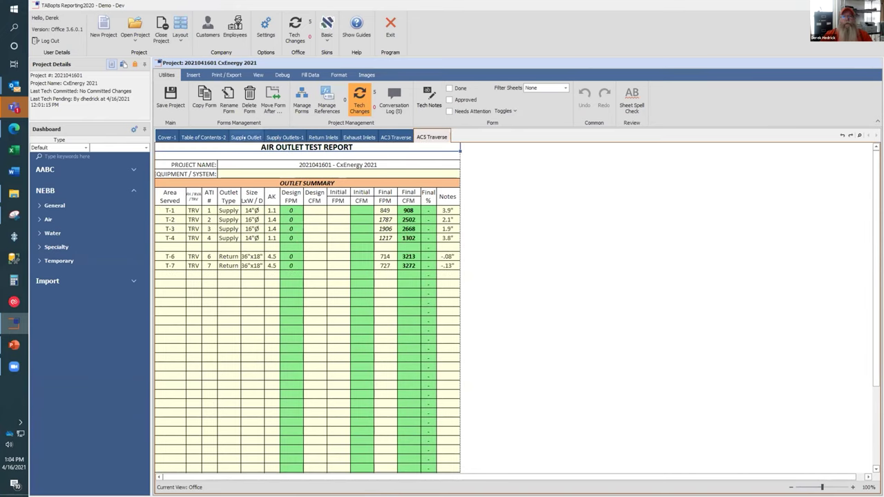
click(247, 138)
click(280, 137)
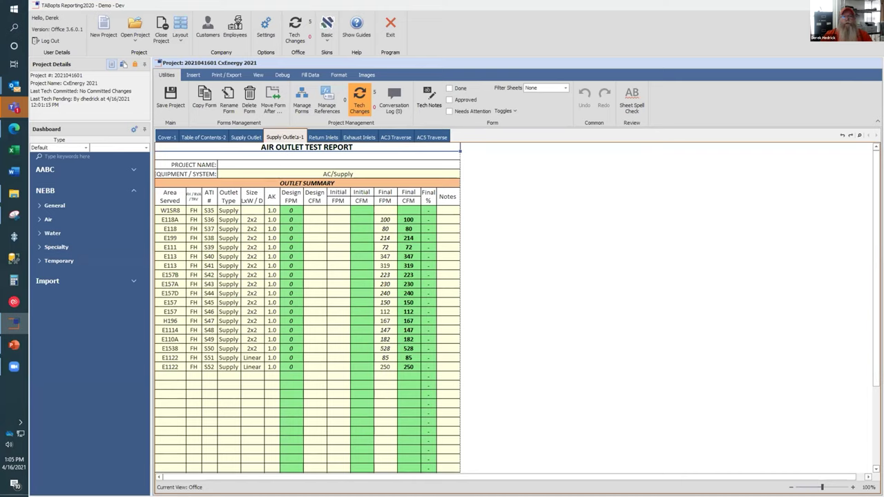
right_click(288, 137)
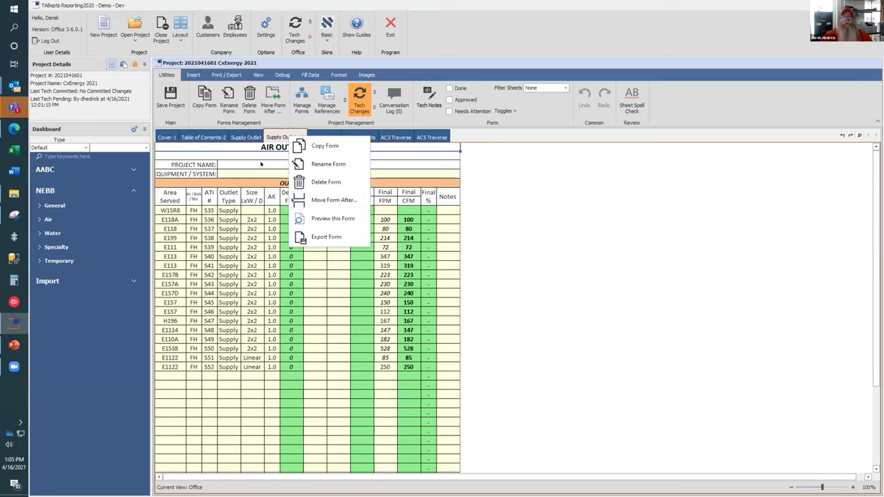
click(309, 328)
click(319, 264)
click(221, 218)
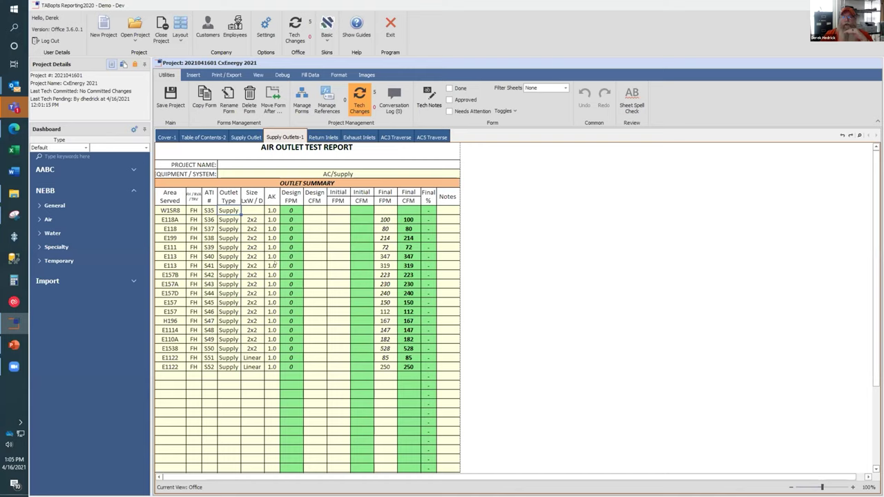
mouse_move(294, 319)
click(360, 111)
Locate the pending tech changes and accept E1122C's 200 to 100 Design change.
mouse_move(282, 334)
click(361, 104)
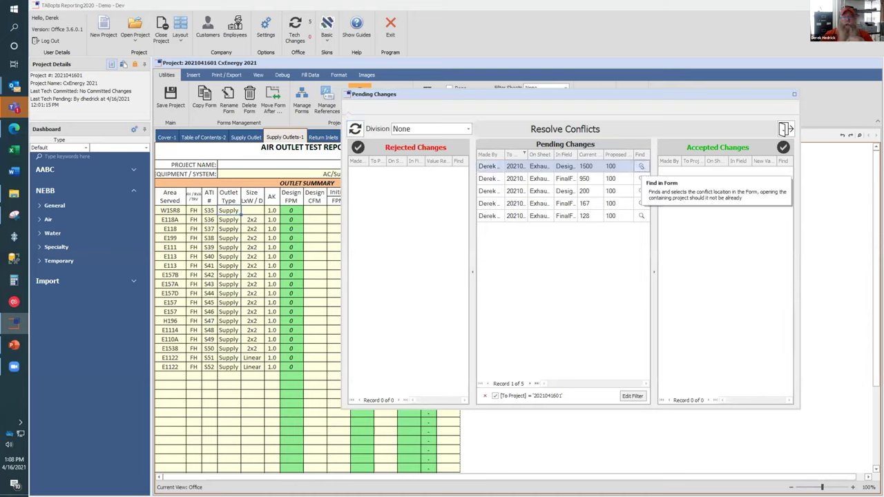
click(641, 178)
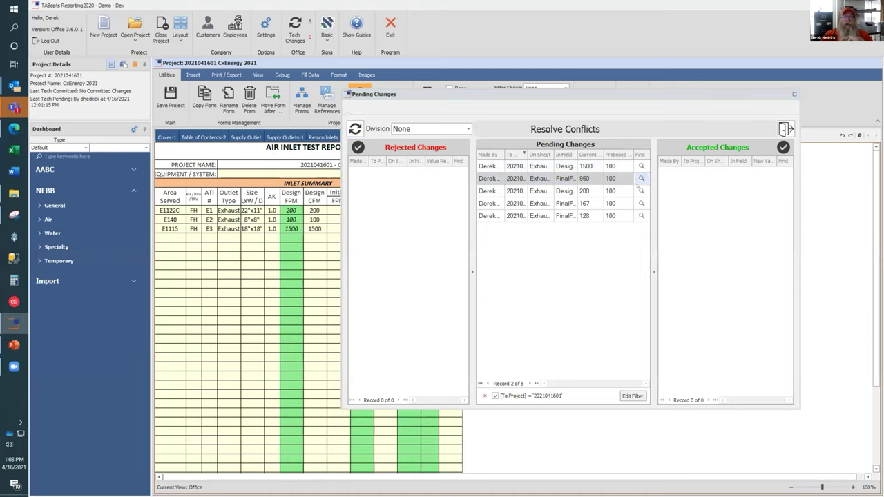
click(638, 192)
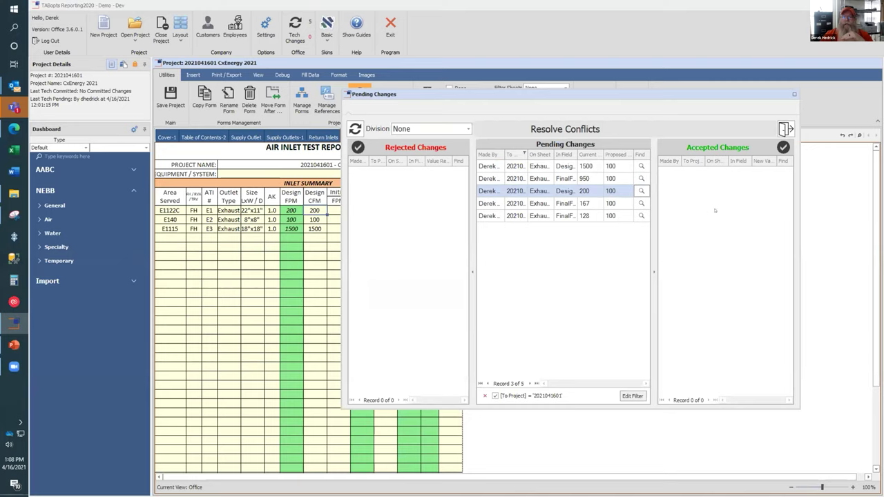
drag(561, 189, 691, 203)
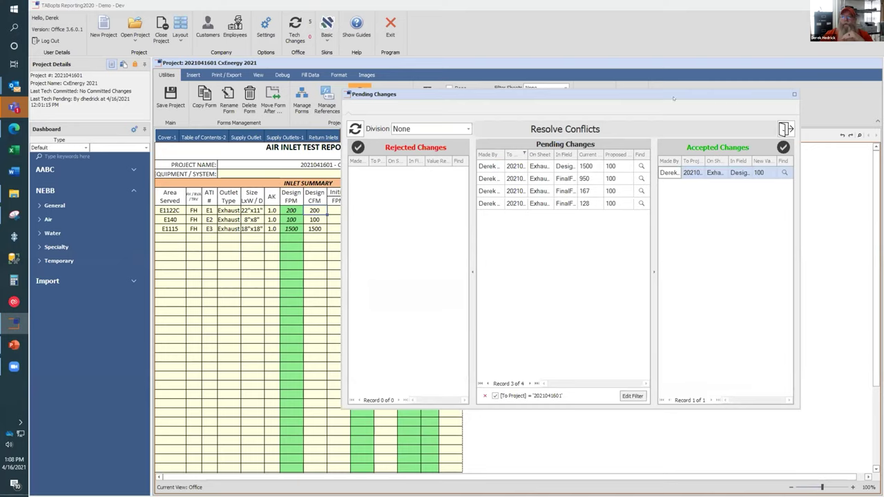
drag(673, 98, 591, 114)
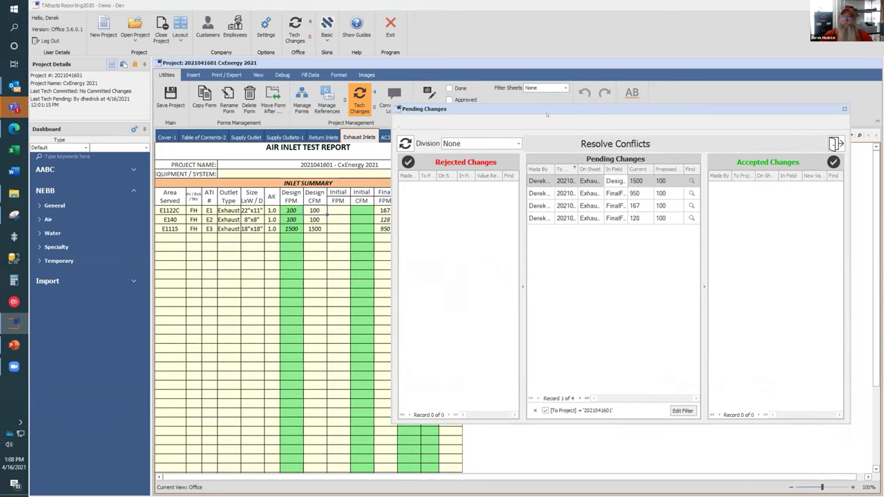
Close Pending Changes to see E1122C at 100 design CFM on Exhaust Inlets.
click(706, 142)
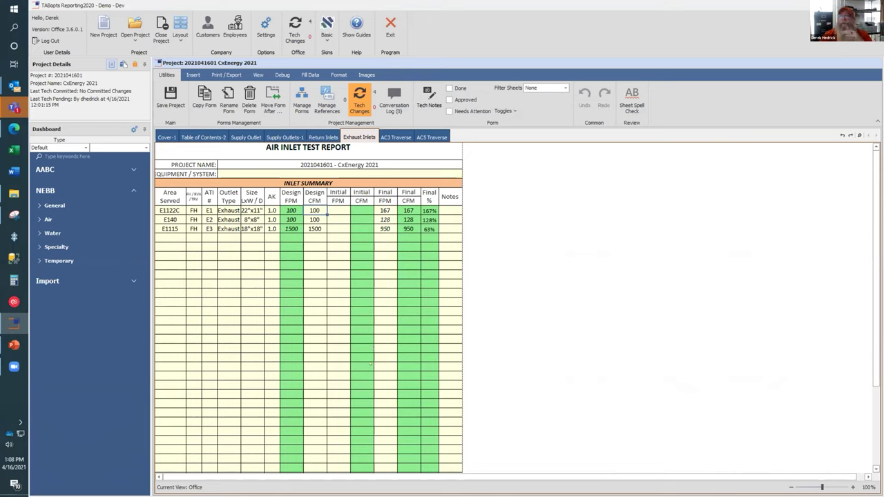
mouse_move(370, 364)
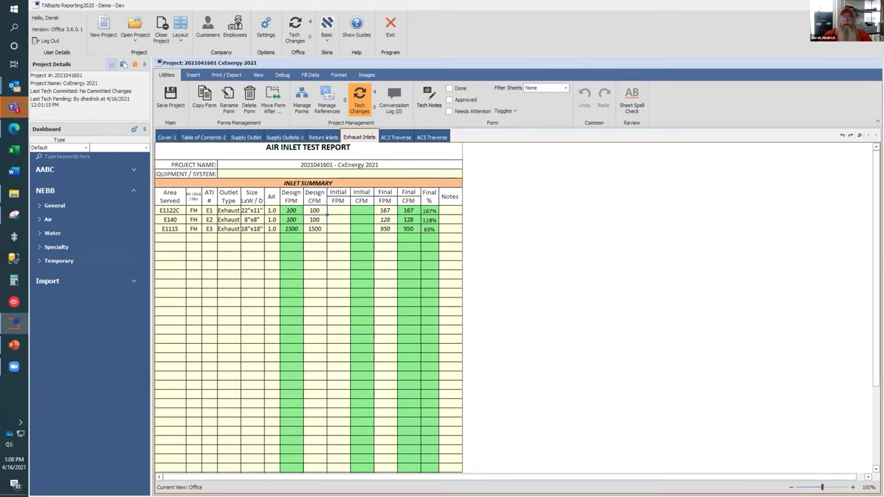
Give the Return Inlets form a light red group color in Form Manager.
click(323, 137)
click(302, 100)
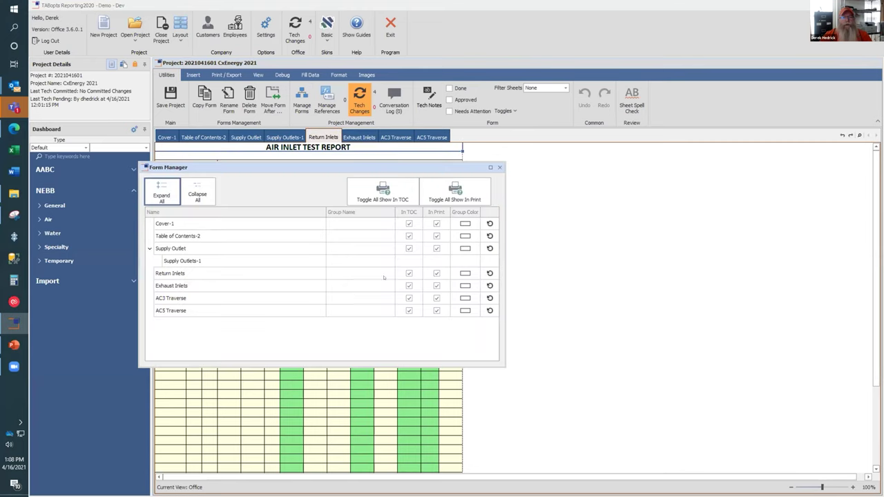
click(463, 274)
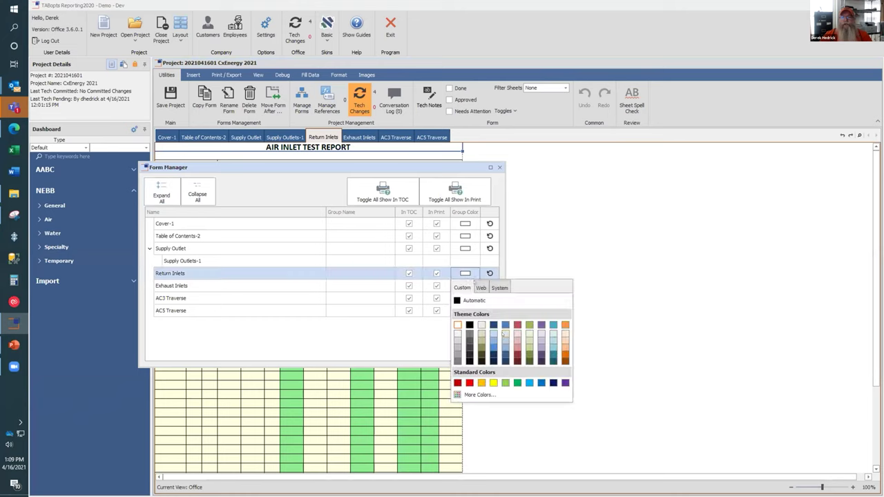
click(518, 346)
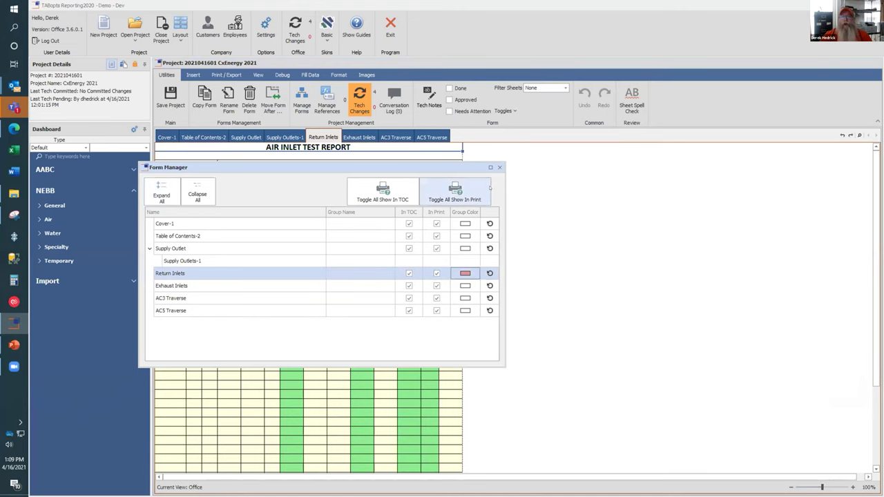
click(499, 167)
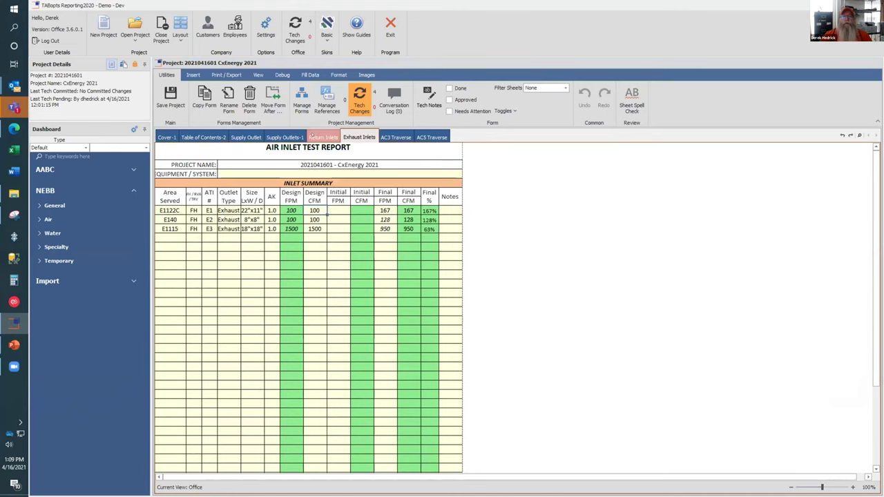